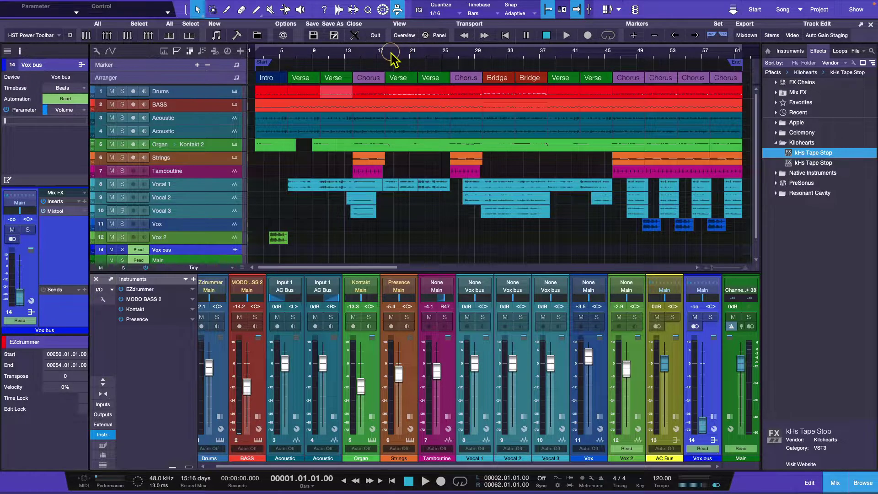
# Step: Put the song position at bar 6, play the mix from there, then stop
pyautogui.click(288, 58)
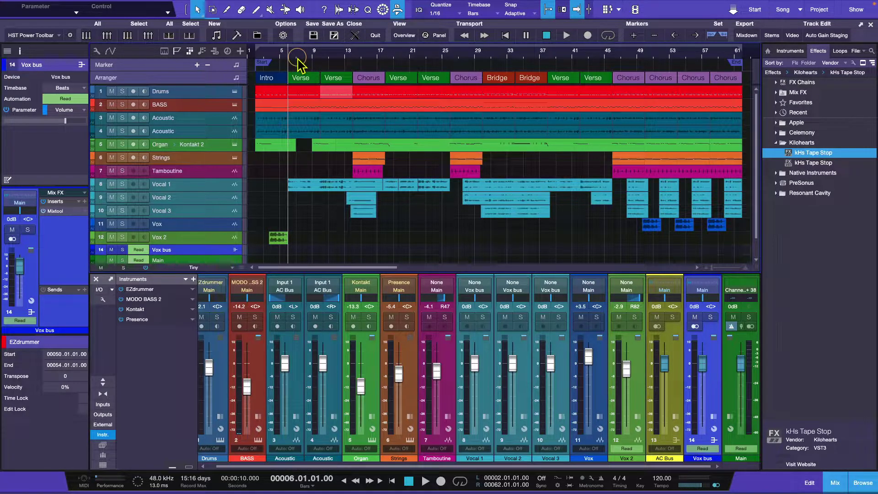
pyautogui.press('space')
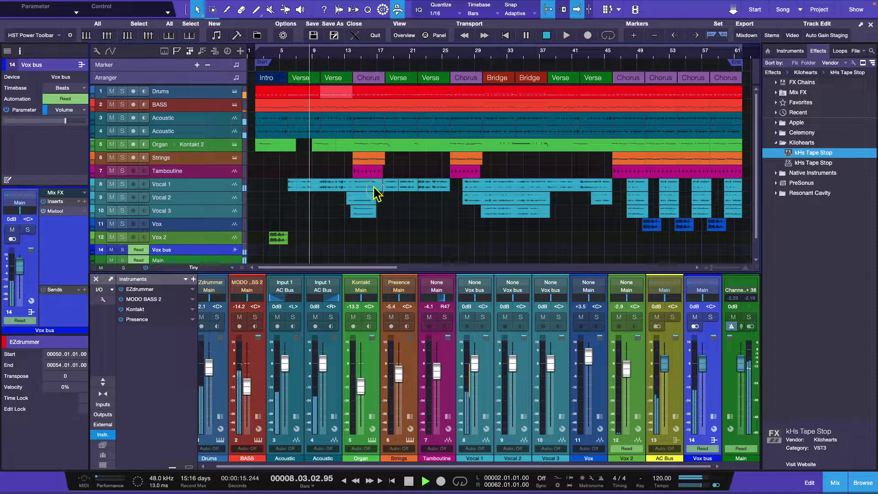
pyautogui.press('space')
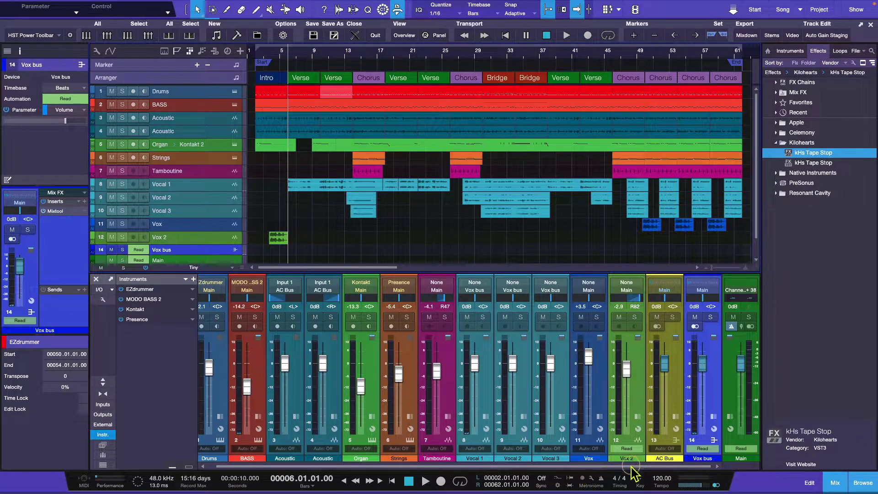
# Step: Reveal the Main output's Limiter insert and compare the VST3 and VST2 kHs Tape Stop entries
pyautogui.click(730, 417)
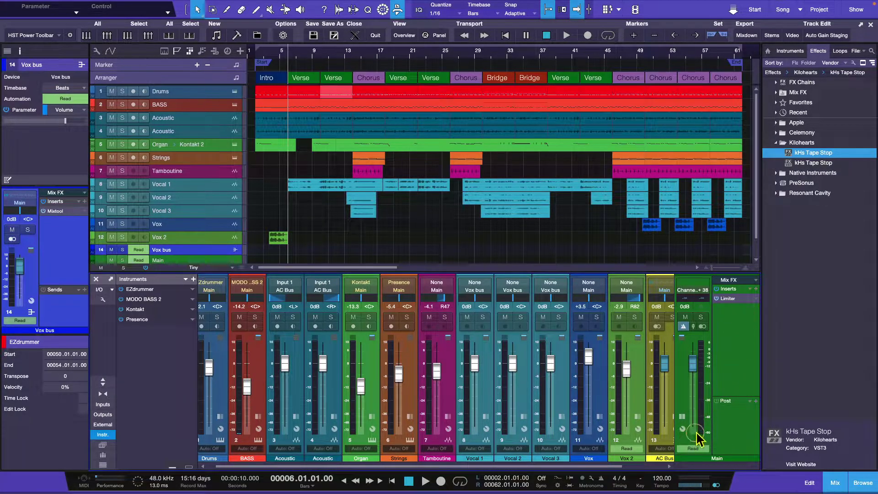
pyautogui.click(744, 300)
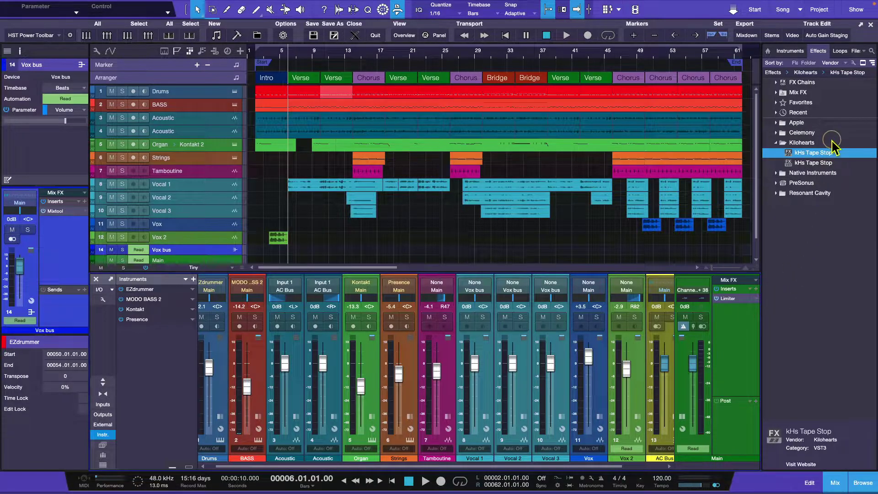
pyautogui.click(813, 146)
pyautogui.moveTo(814, 150)
pyautogui.mouseDown()
pyautogui.moveTo(803, 168)
pyautogui.moveTo(790, 140)
pyautogui.moveTo(808, 154)
pyautogui.mouseUp()
pyautogui.click(810, 162)
pyautogui.click(810, 155)
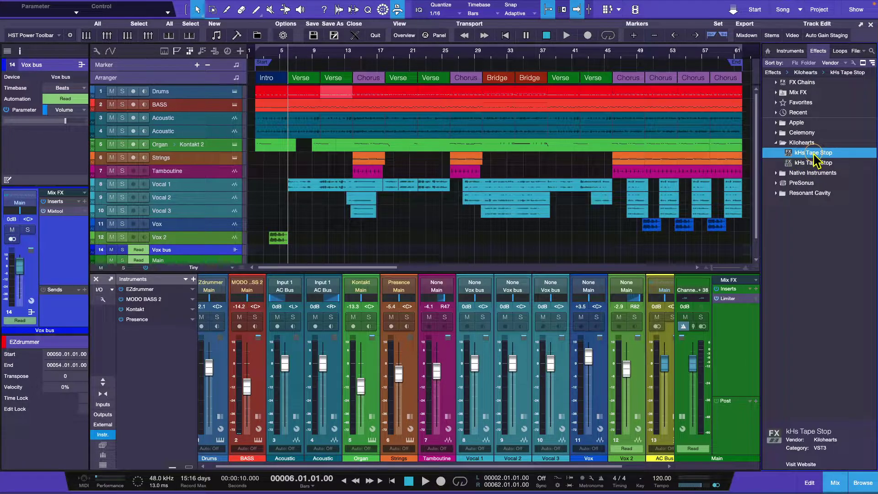
pyautogui.click(812, 162)
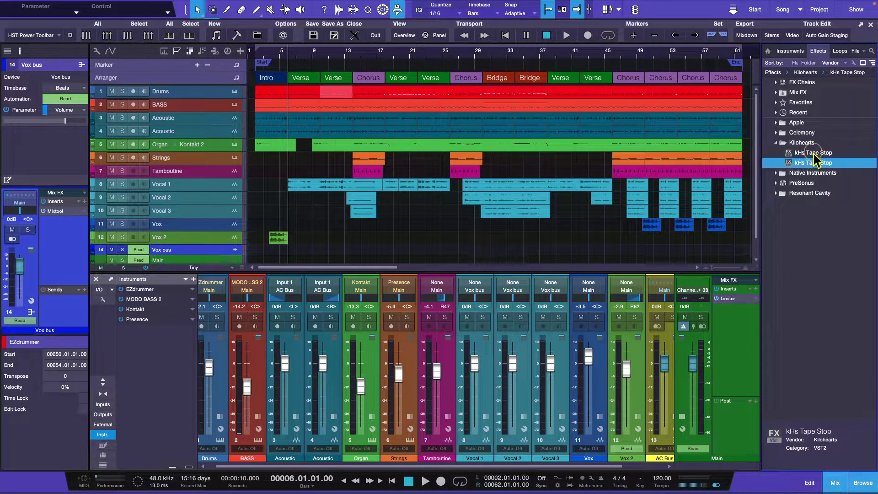
pyautogui.click(813, 153)
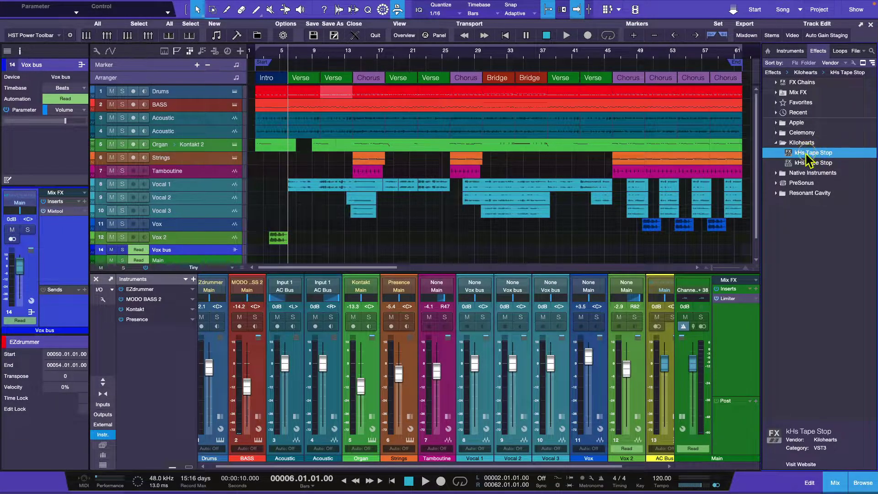
# Step: Insert kHs Tape Stop (VST3) below the Limiter on Main and move its window down
pyautogui.moveTo(807, 157); pyautogui.dragTo(727, 331)
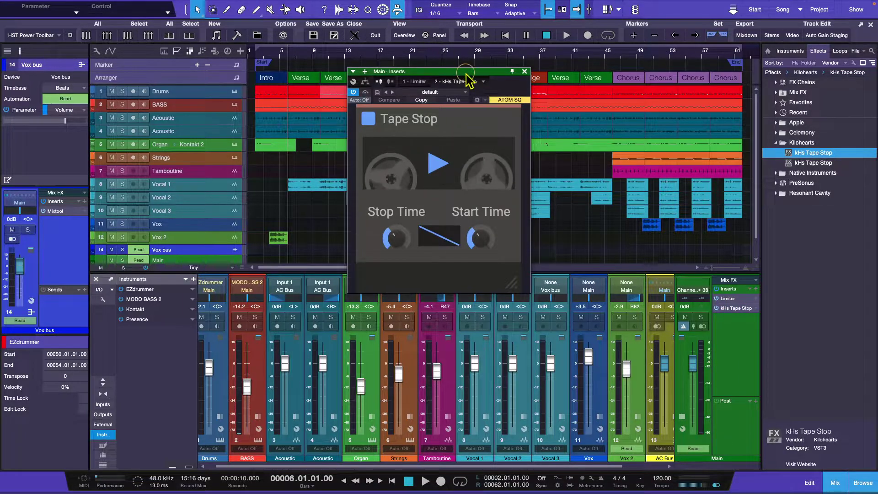
pyautogui.moveTo(470, 82); pyautogui.dragTo(570, 99)
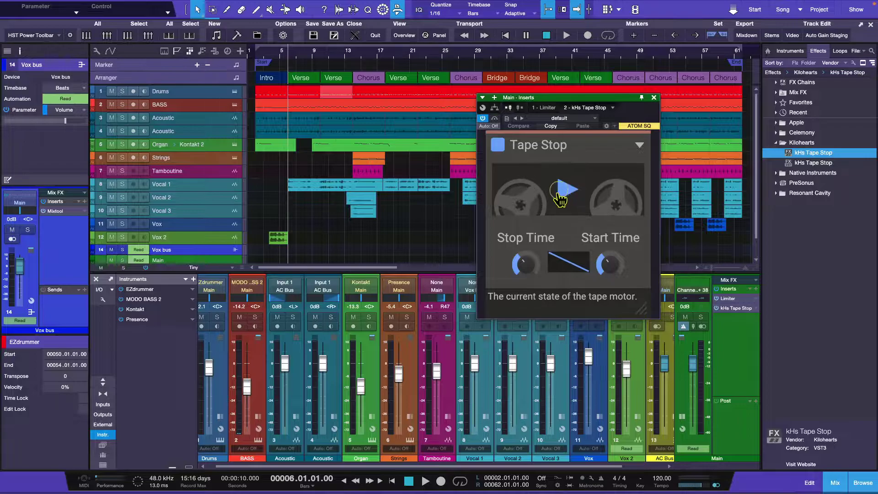
# Step: During playback, stop and restart the Tape Stop motor twice, then halt the song
pyautogui.press('space')
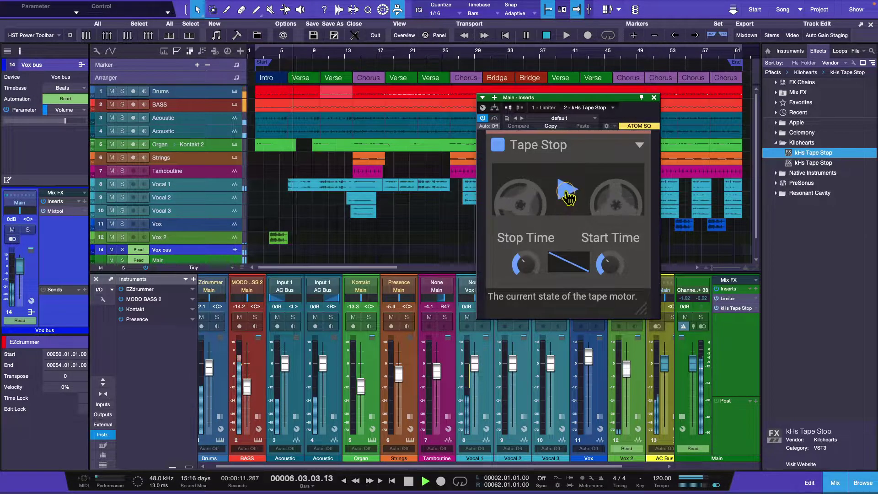
pyautogui.click(567, 194)
pyautogui.click(567, 194)
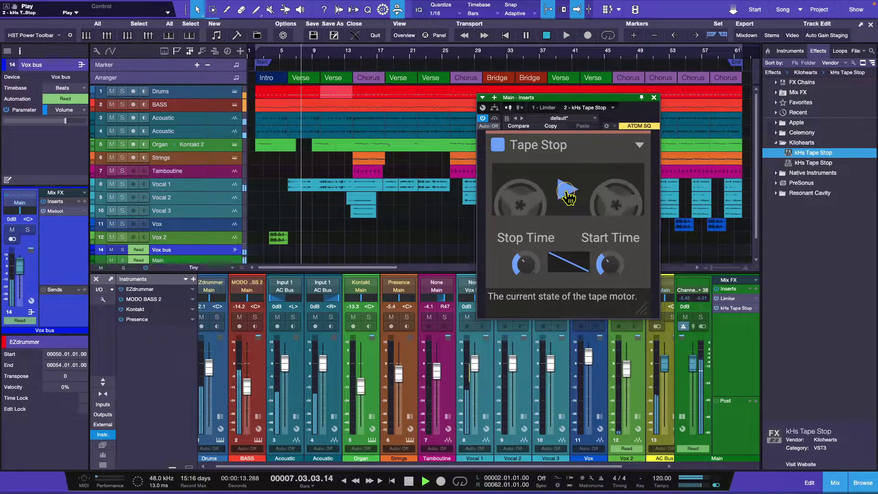
pyautogui.click(567, 194)
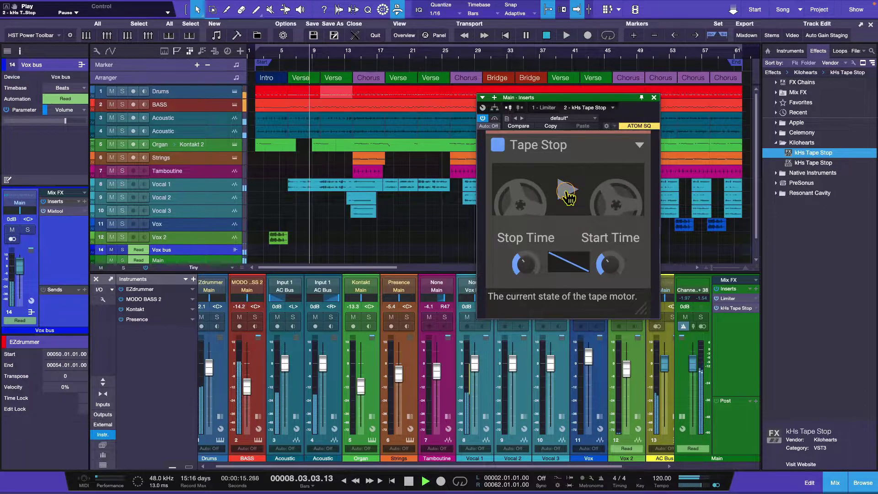
pyautogui.click(567, 194)
pyautogui.press('space')
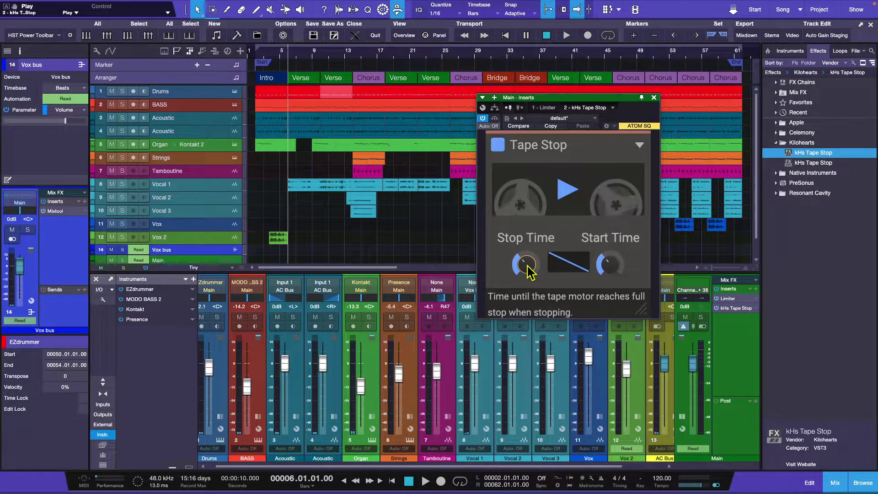
# Step: Raise Tape Stop's Stop Time to about 874 ms, confirming Start Time remains 200 ms
pyautogui.moveTo(530, 271); pyautogui.dragTo(530, 248)
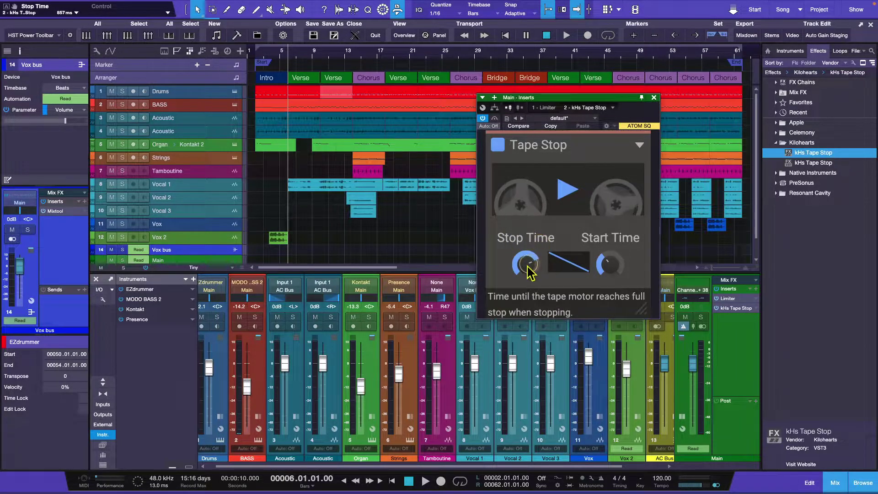
pyautogui.moveTo(526, 262)
pyautogui.mouseDown()
pyautogui.moveTo(555, 257)
pyautogui.moveTo(522, 261)
pyautogui.mouseUp()
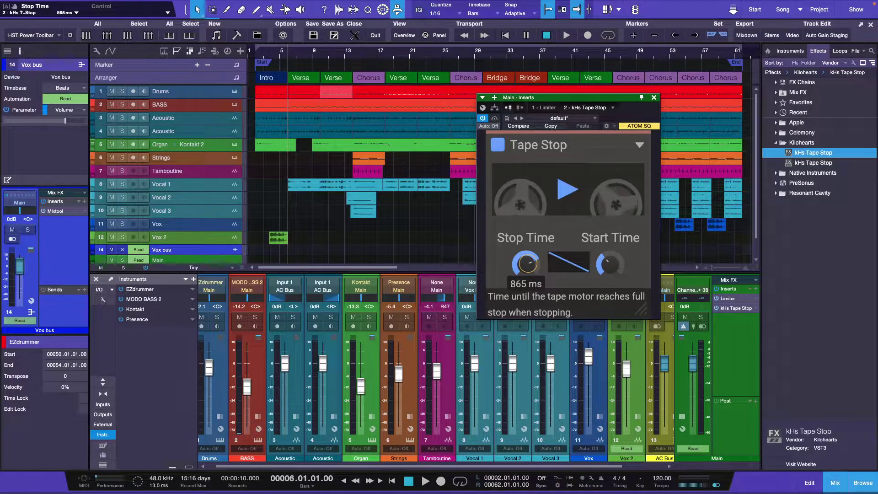
pyautogui.moveTo(526, 263); pyautogui.dragTo(551, 277)
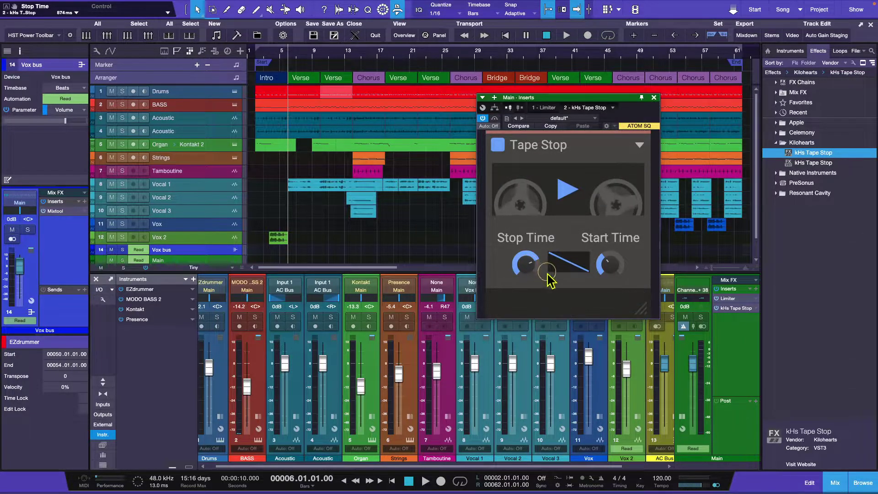
pyautogui.click(609, 264)
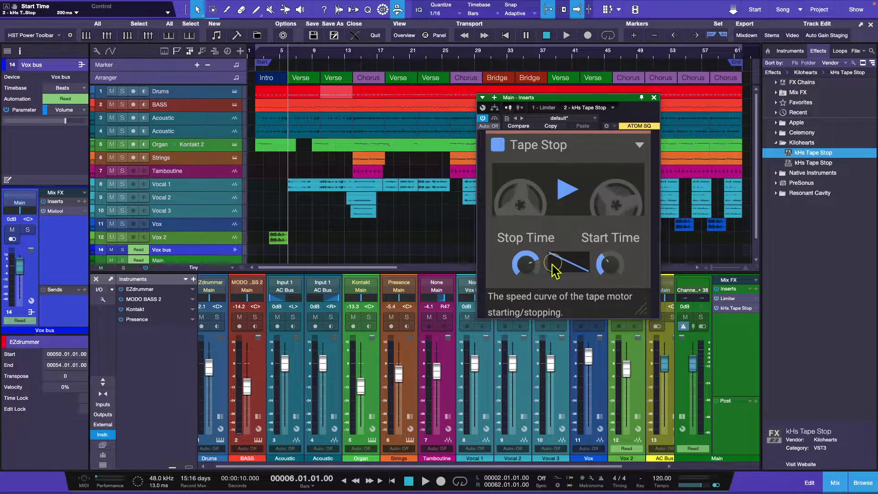
pyautogui.click(525, 264)
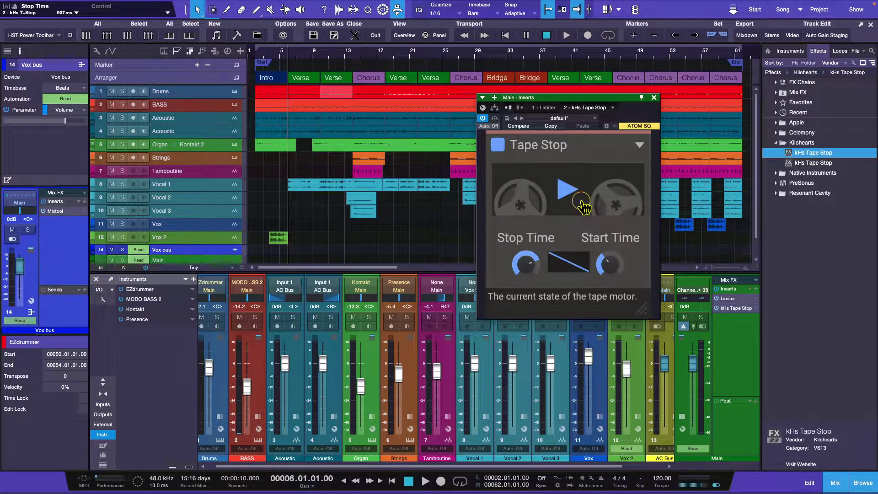
pyautogui.press('space')
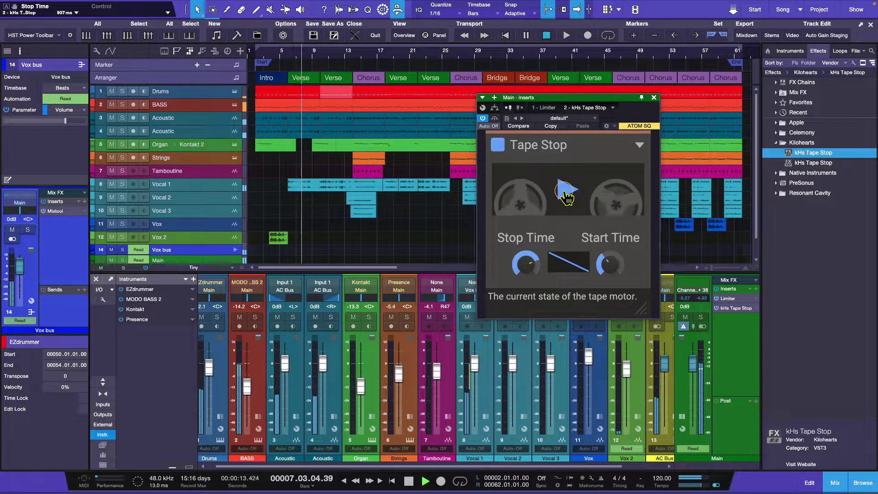
pyautogui.click(566, 196)
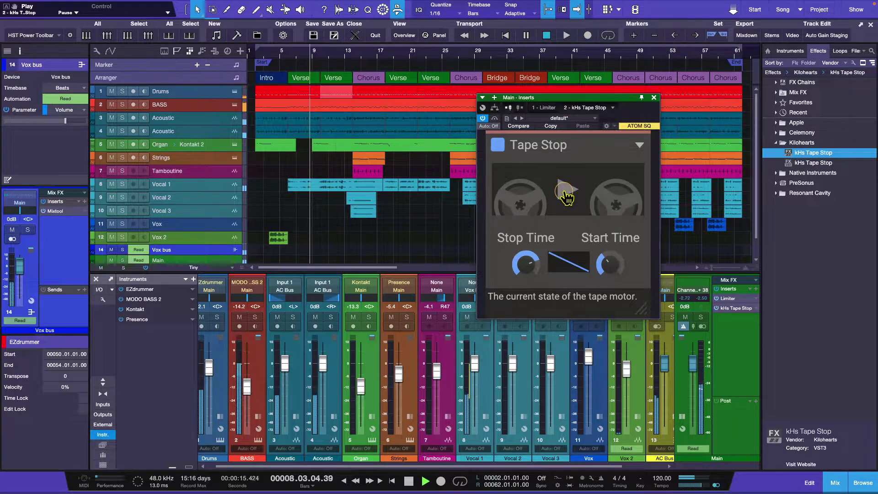
pyautogui.click(566, 196)
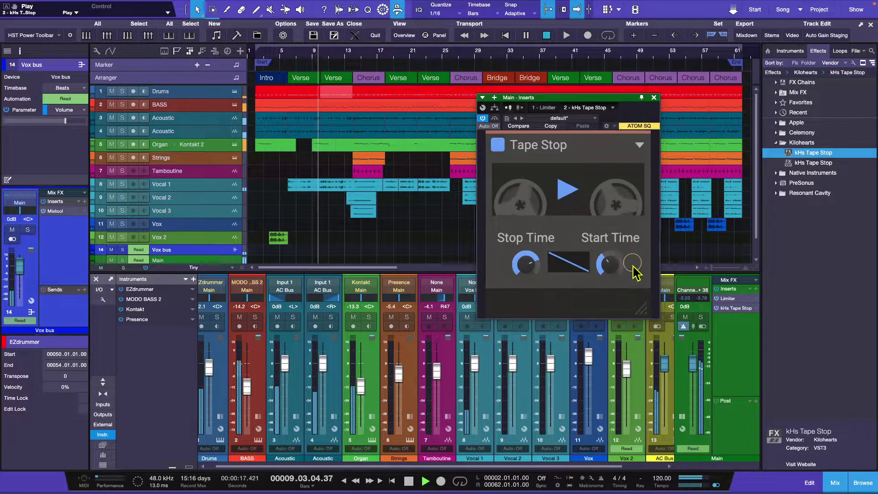
pyautogui.press('space')
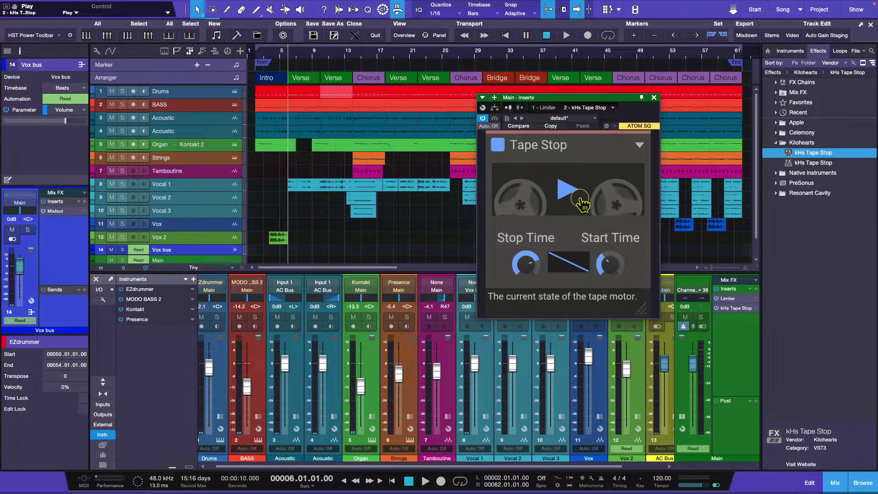
pyautogui.press('space')
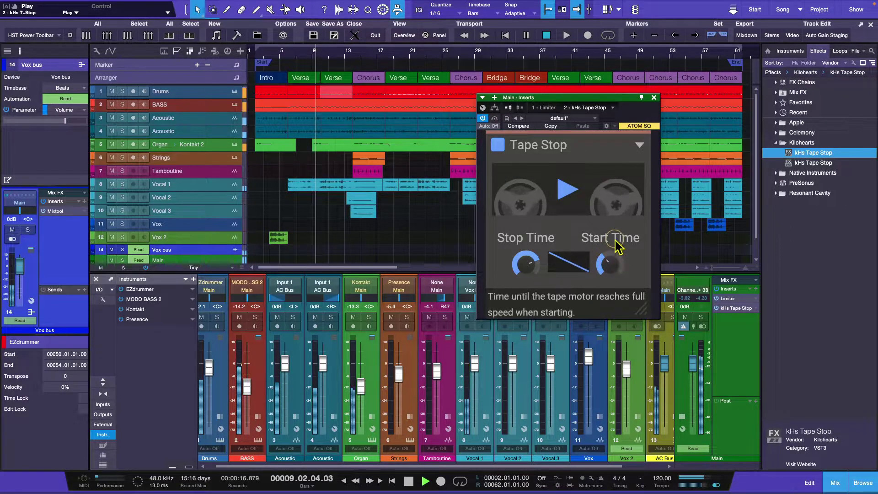
pyautogui.press('space')
# Step: Set Start Time to 462 ms, audition the slower spin-up, and show the plugin's settings panel
pyautogui.moveTo(613, 269); pyautogui.dragTo(612, 232)
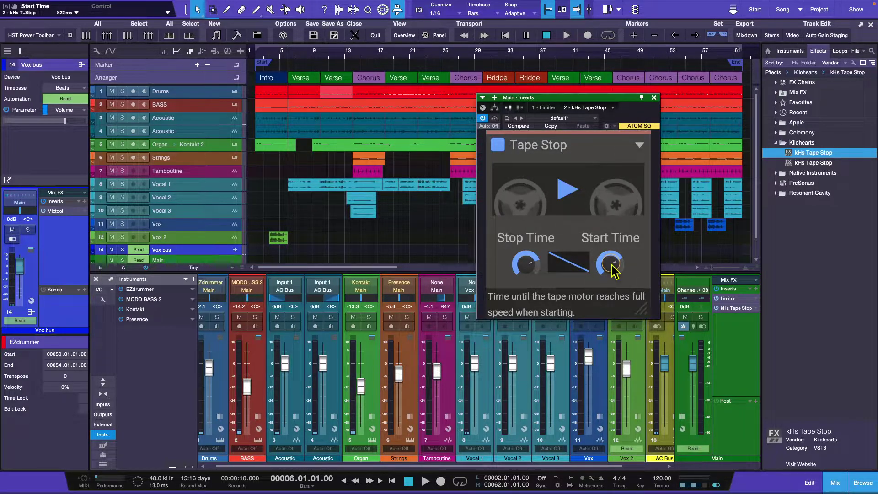
pyautogui.press('space')
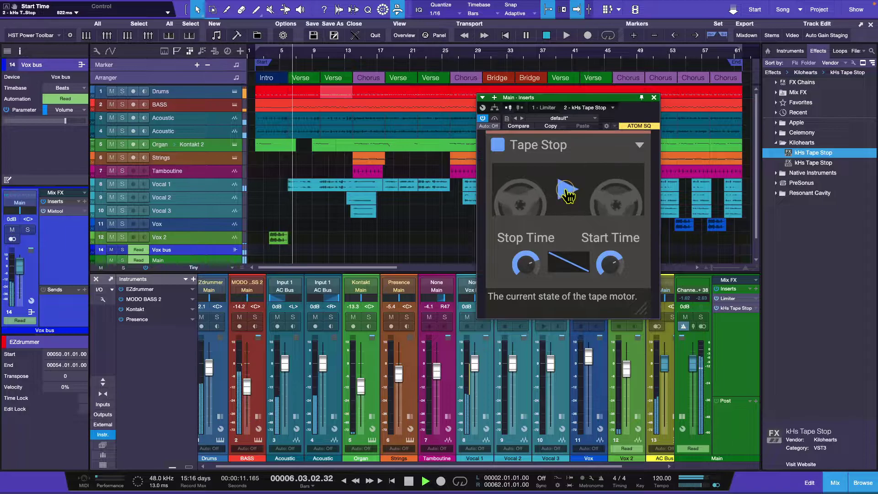
pyautogui.click(567, 192)
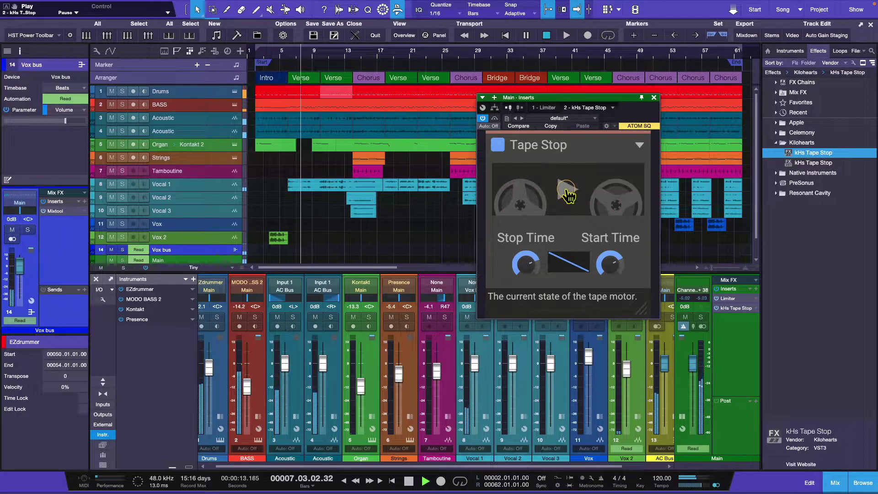
pyautogui.click(568, 192)
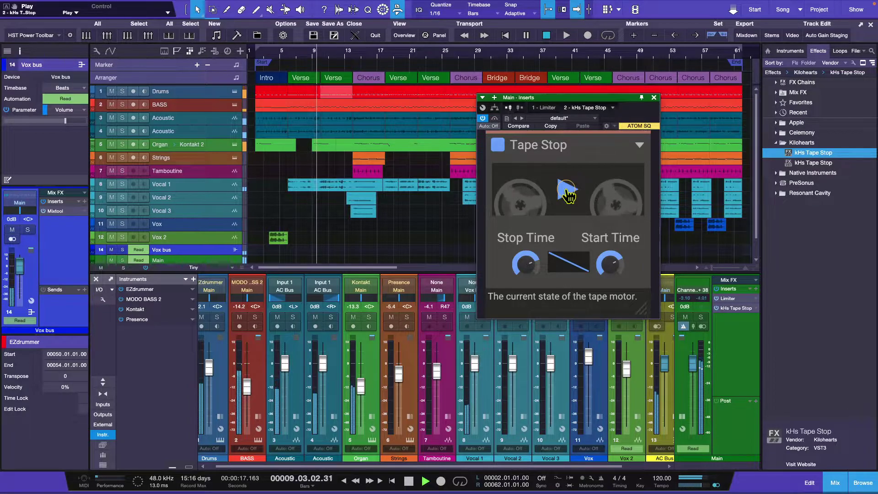
pyautogui.click(640, 146)
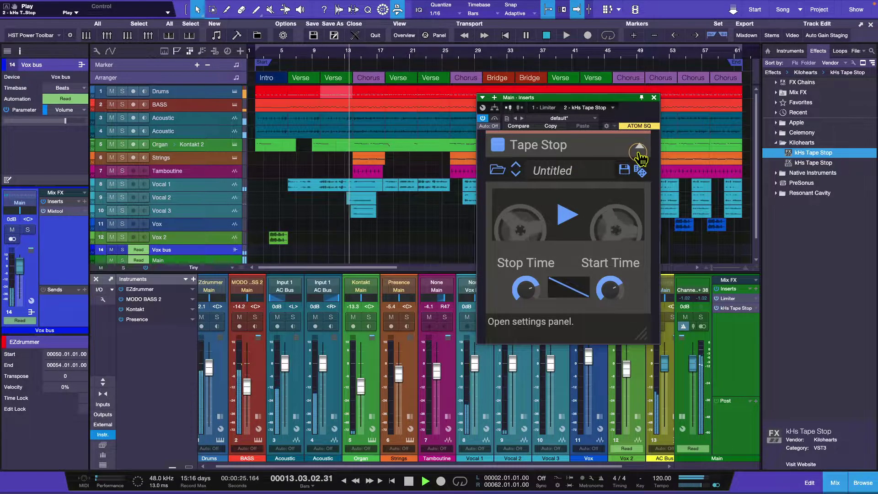
# Step: Stop playback, collapse the preset bar, enlarge Tape Stop's window to 235% scale and reposition it
pyautogui.press('space')
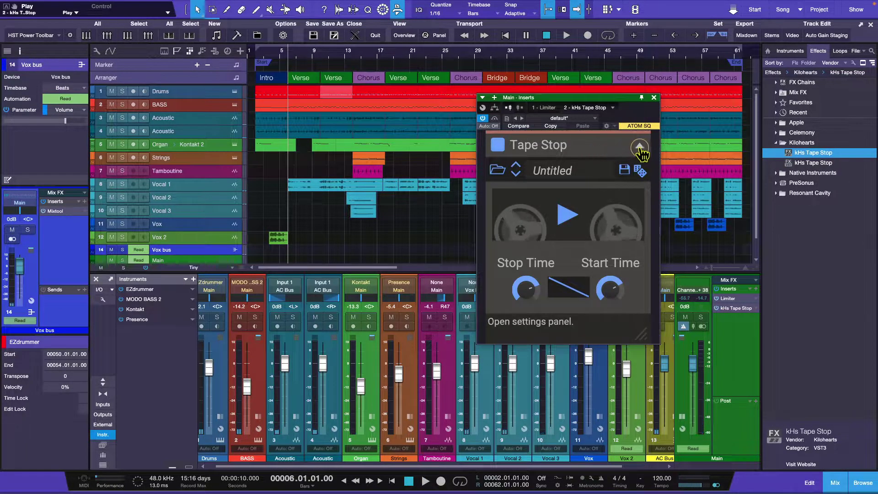
pyautogui.click(639, 147)
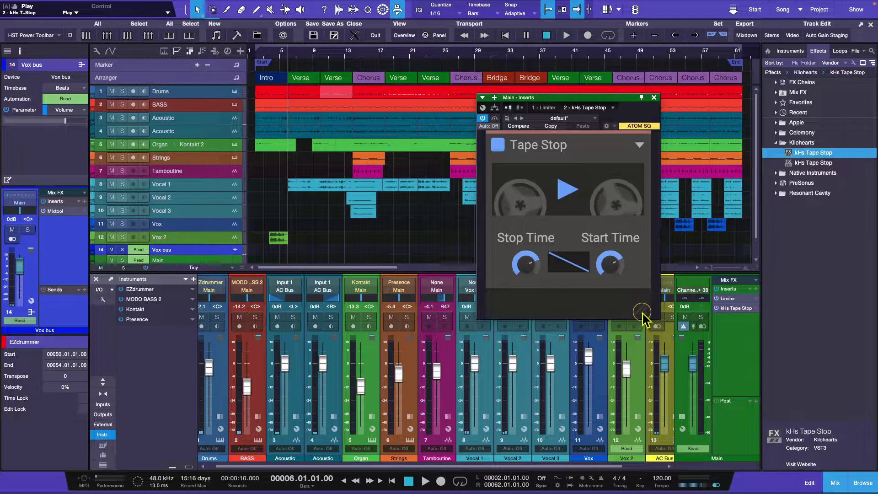
pyautogui.moveTo(648, 311); pyautogui.dragTo(627, 304)
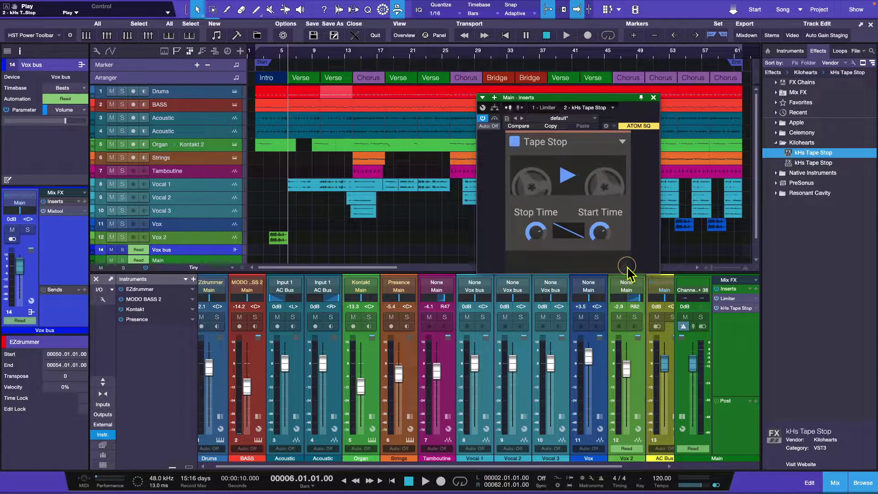
pyautogui.moveTo(625, 263); pyautogui.dragTo(659, 323)
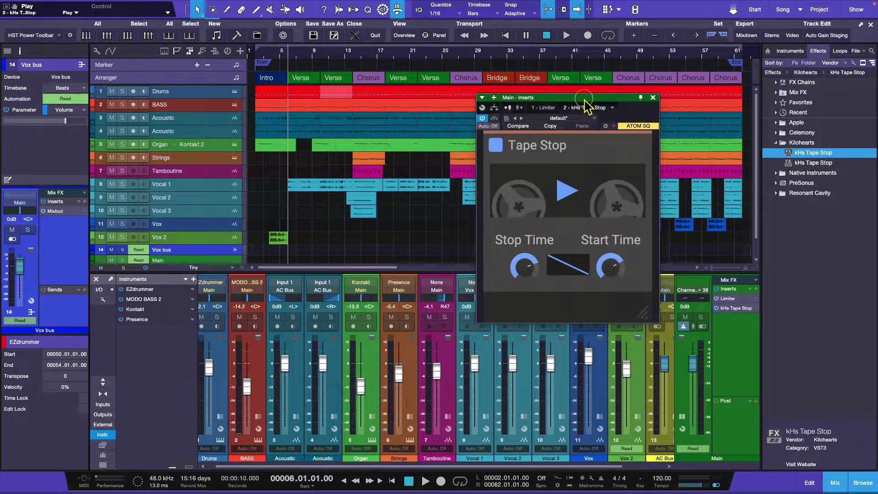
pyautogui.moveTo(583, 97); pyautogui.dragTo(513, 148)
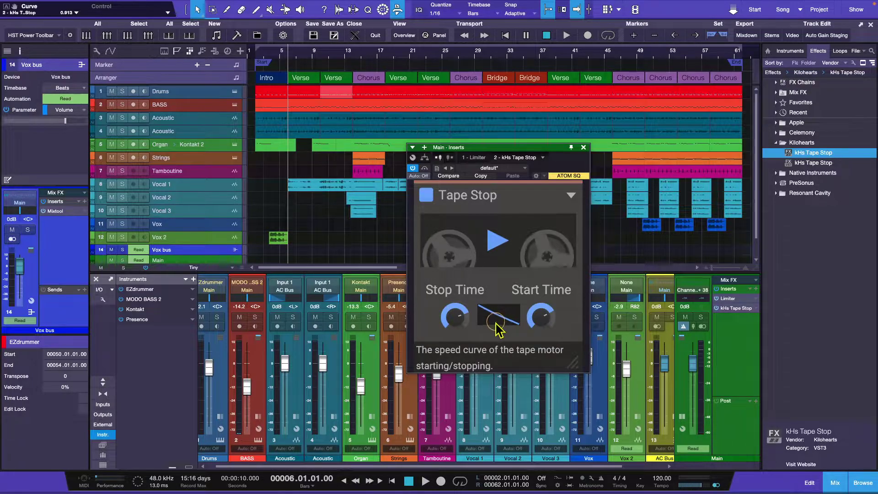
# Step: Bend Tape Stop's speed Curve to 0.403 and play the song from around bar 30
pyautogui.moveTo(496, 321)
pyautogui.mouseDown()
pyautogui.moveTo(480, 353)
pyautogui.moveTo(498, 331)
pyautogui.mouseUp()
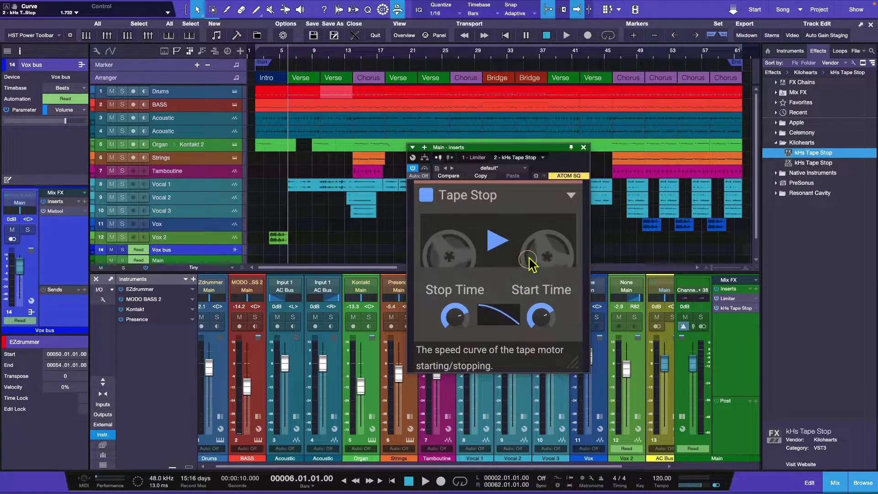
pyautogui.moveTo(529, 264); pyautogui.dragTo(472, 351)
pyautogui.press('space')
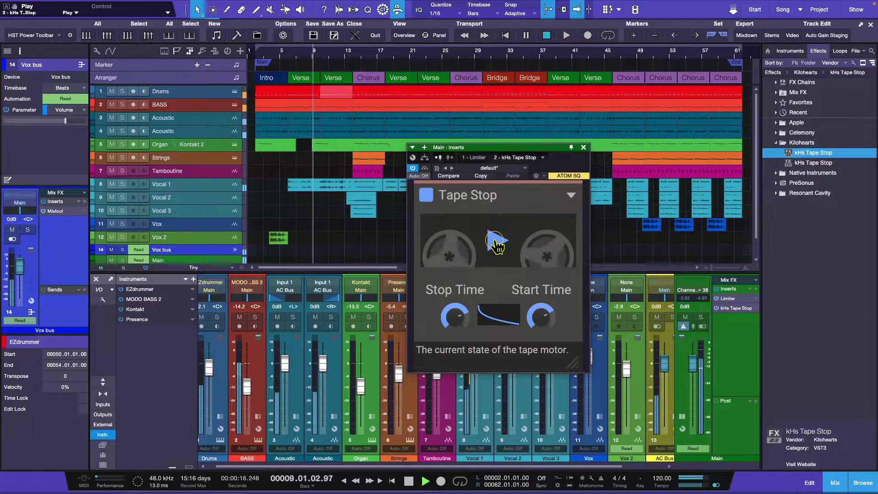
pyautogui.click(480, 50)
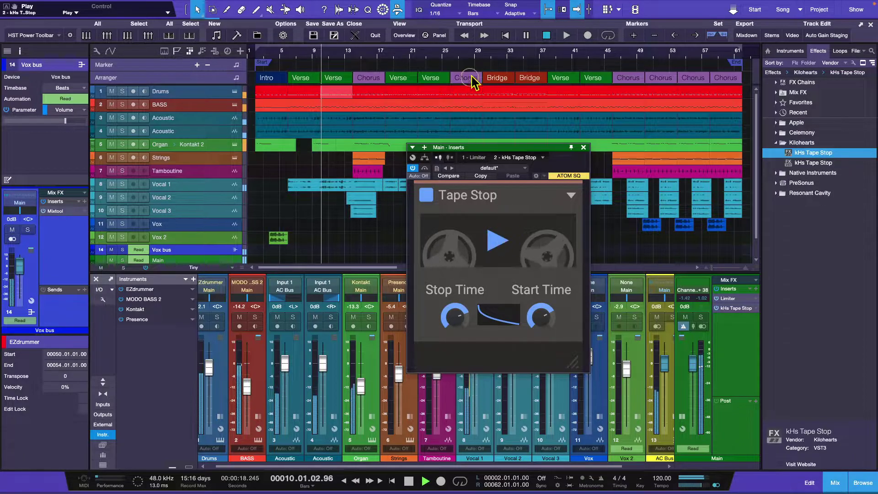
# Step: Trigger the tape stop and restart, re-enable the effect, stop playback, and move the window
pyautogui.click(501, 245)
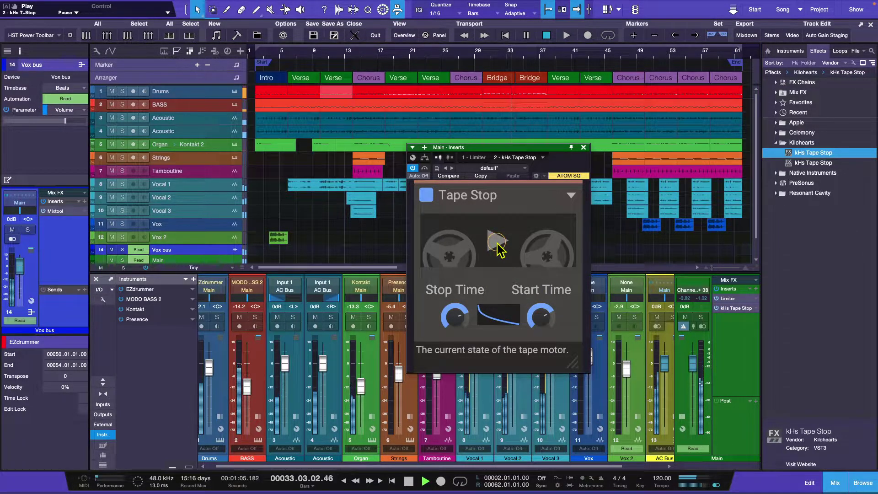
pyautogui.click(498, 243)
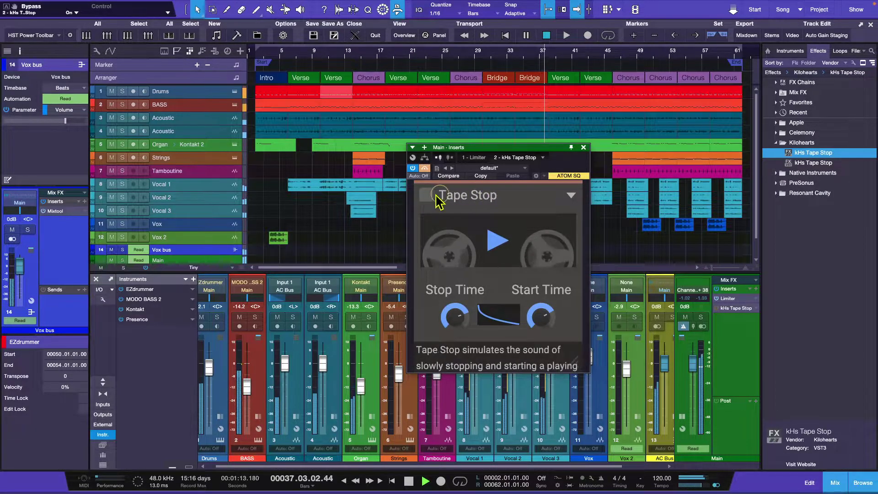
pyautogui.click(427, 196)
pyautogui.press('space')
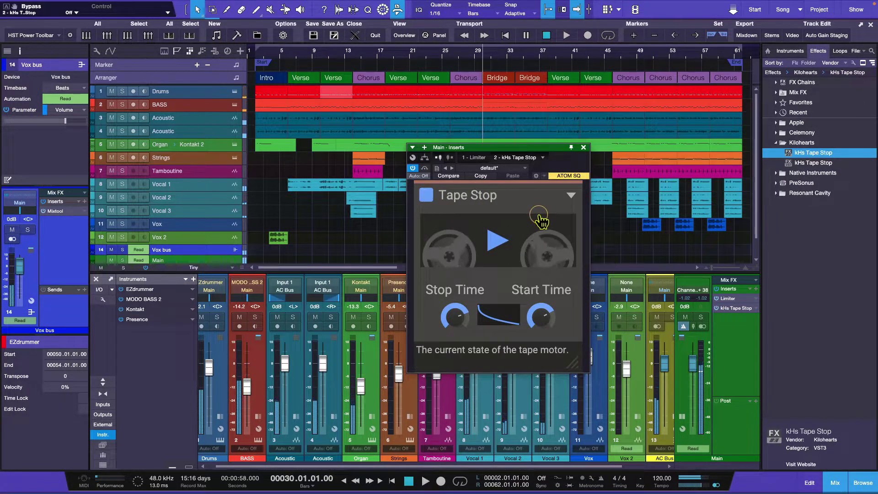
pyautogui.moveTo(513, 149); pyautogui.dragTo(455, 137)
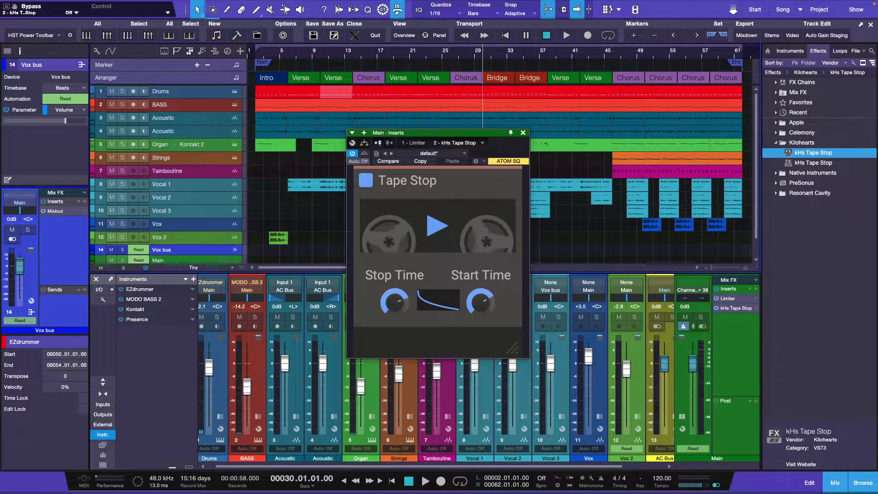
# Step: Exit full screen and switch to Chrome's Kilohearts Tape Stop product page
pyautogui.moveTo(25, 2)
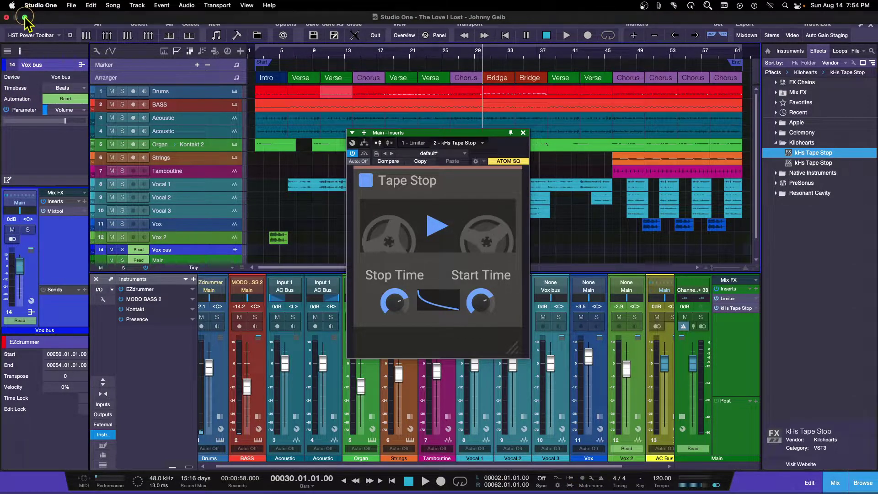
pyautogui.click(25, 17)
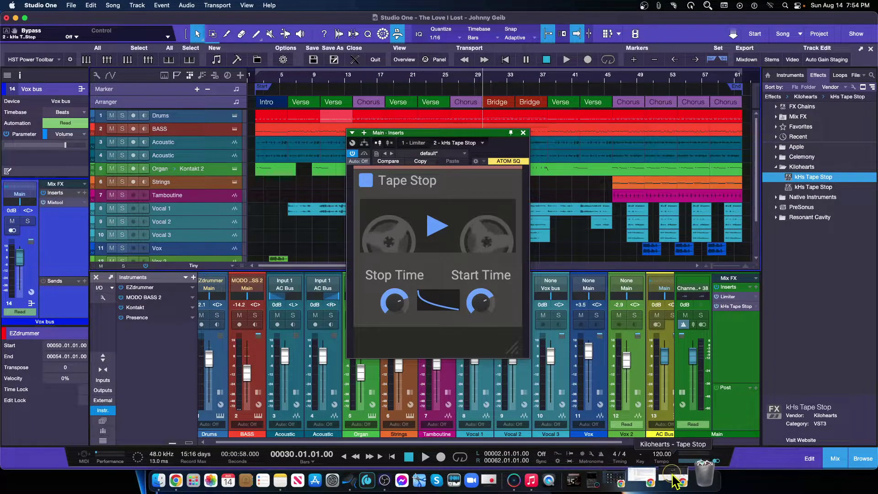
pyautogui.click(668, 481)
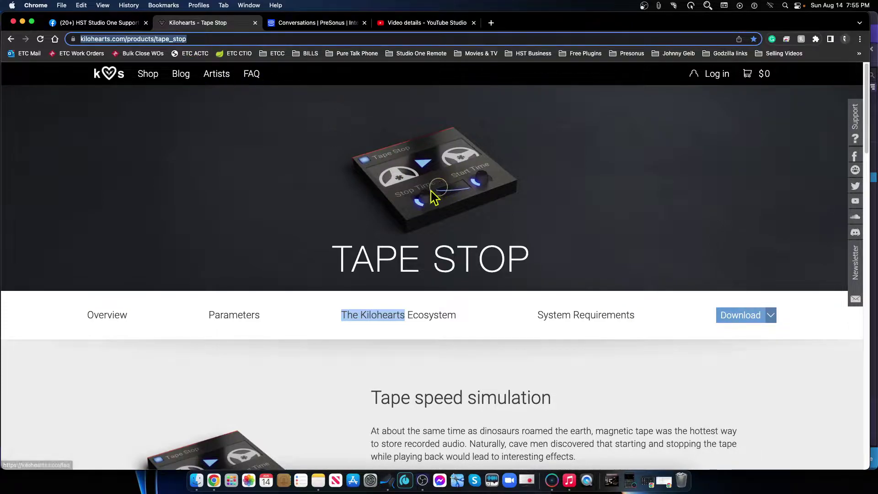
pyautogui.scroll(-5, 544, 372)
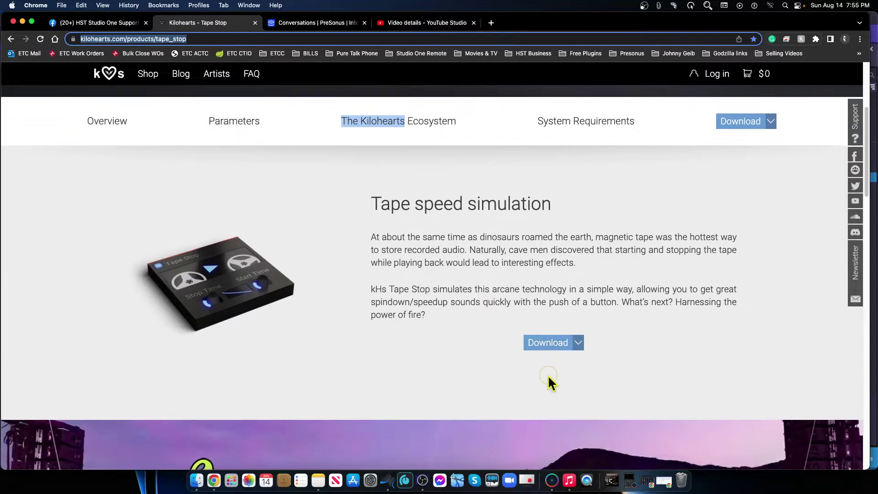
pyautogui.scroll(-6, 548, 377)
pyautogui.scroll(6, 549, 380)
pyautogui.scroll(-10, 548, 383)
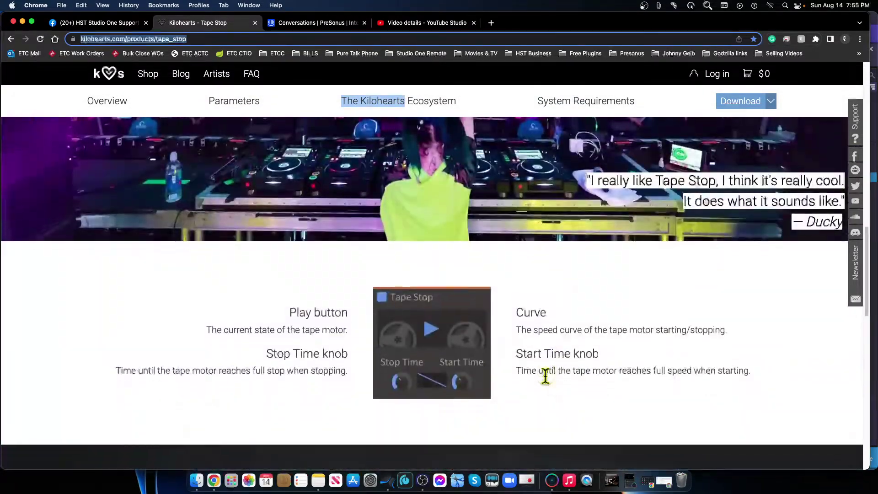
pyautogui.scroll(-10, 545, 376)
pyautogui.scroll(20, 545, 377)
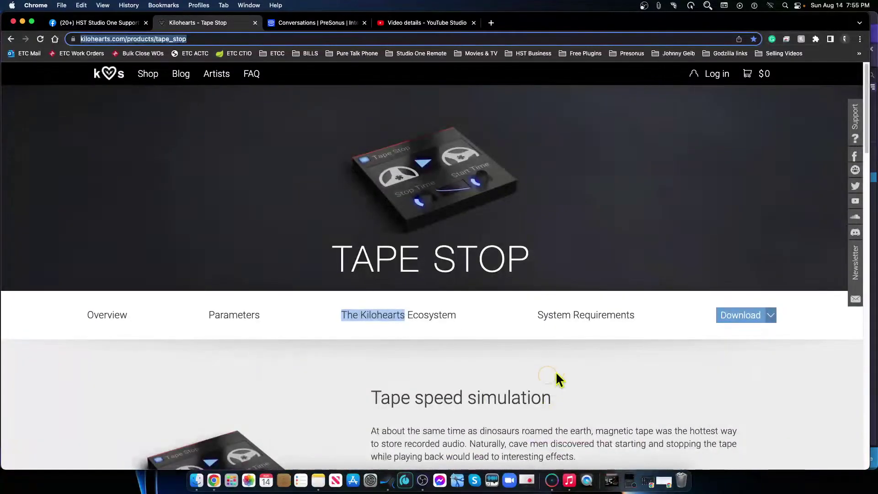
pyautogui.click(748, 316)
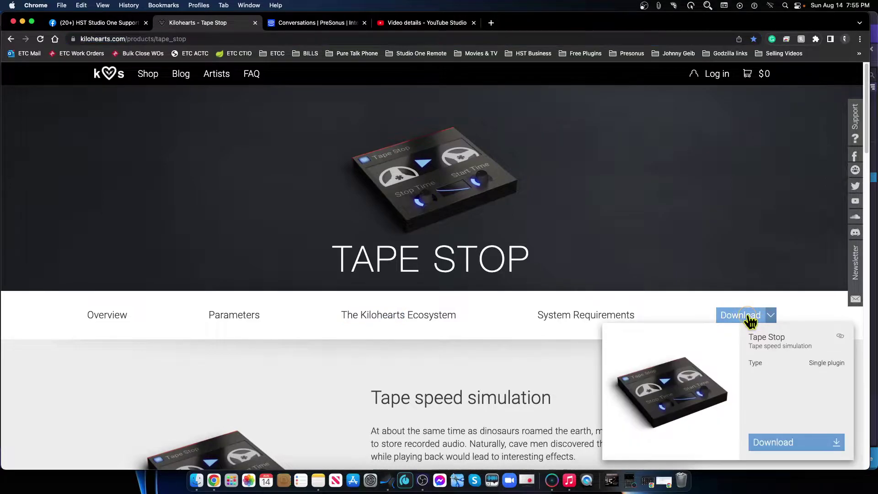
pyautogui.click(791, 448)
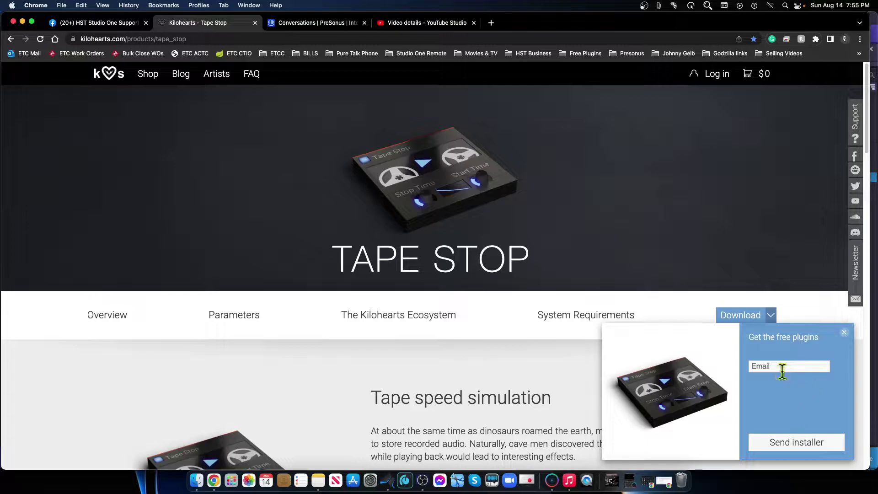
pyautogui.click(778, 365)
pyautogui.click(815, 397)
pyautogui.click(843, 332)
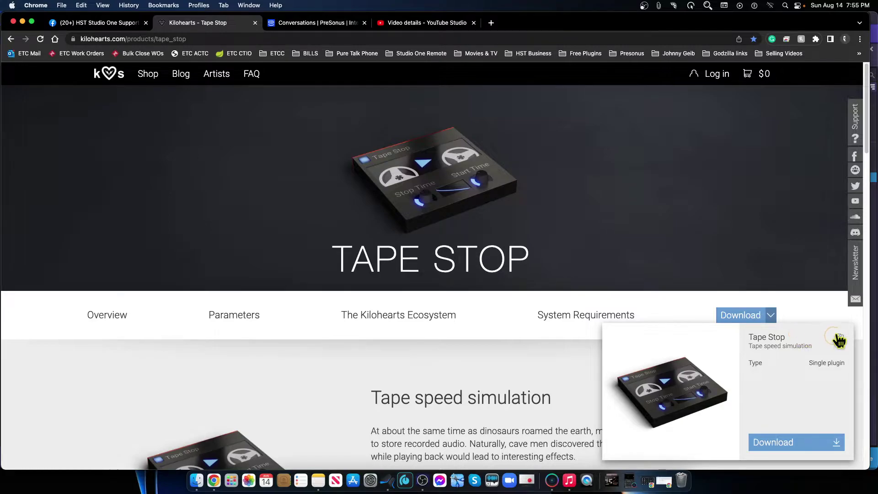
pyautogui.click(210, 366)
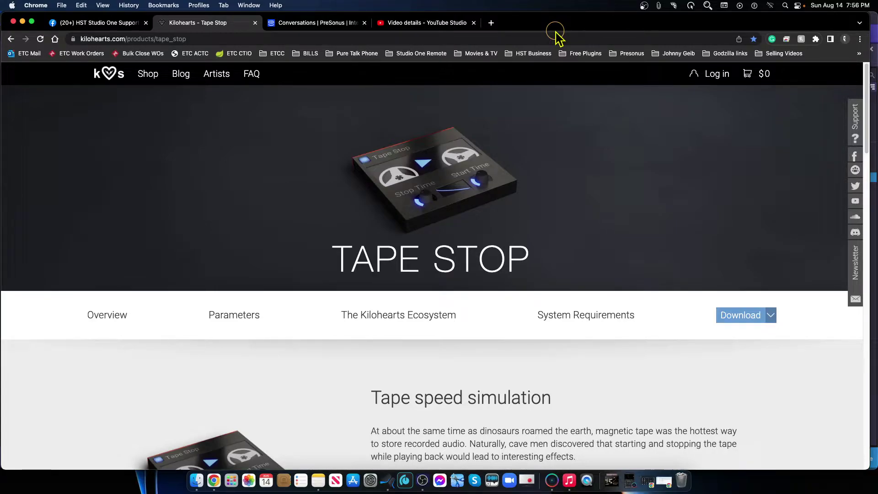
# Step: Minimize Chrome, reopen the Main output's kHs Tape Stop editor, and pause its tape motor
pyautogui.click(23, 22)
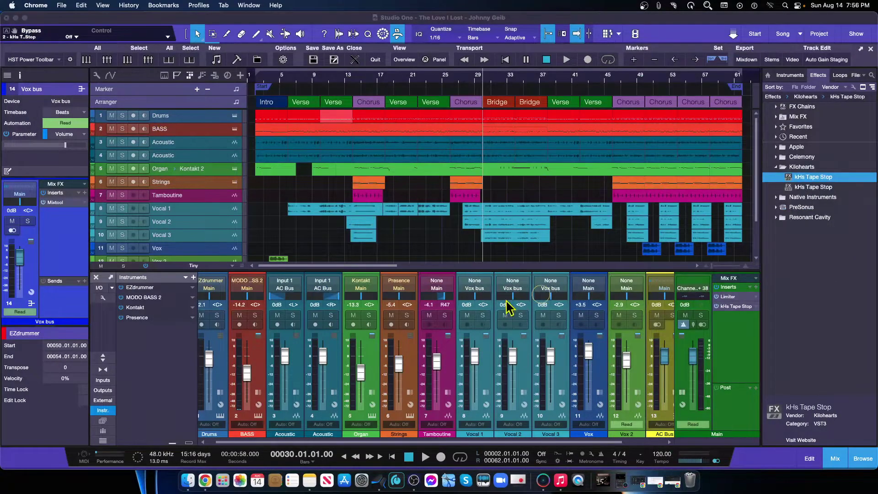
pyautogui.click(731, 306)
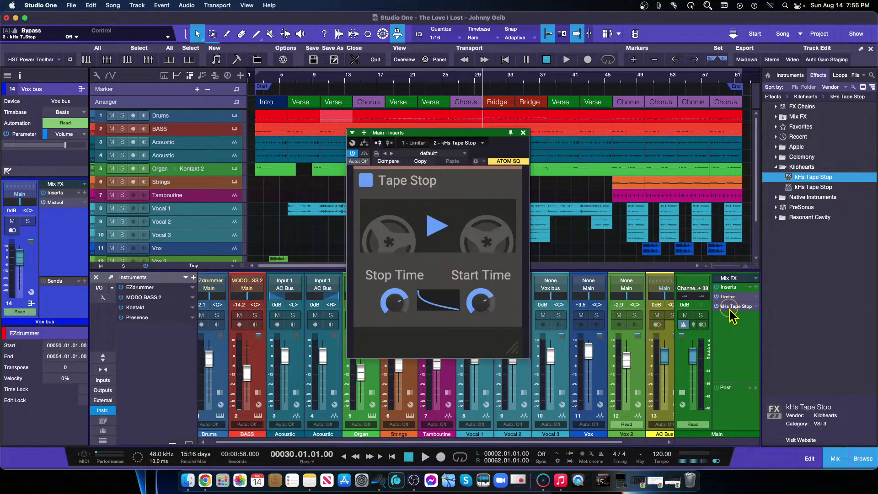
pyautogui.click(732, 306)
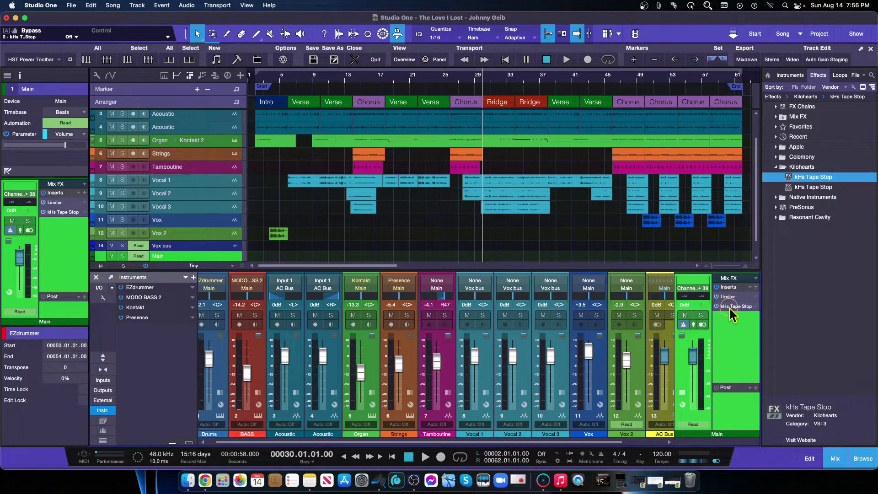
pyautogui.click(732, 306)
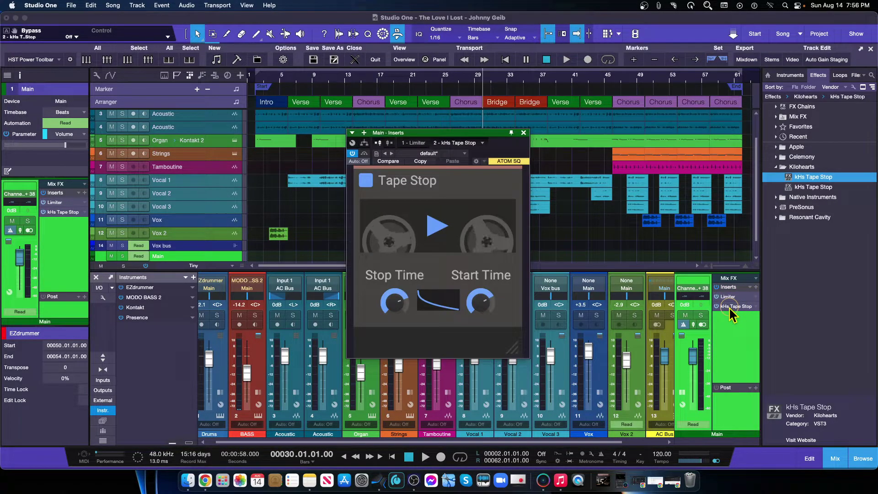
pyautogui.click(442, 232)
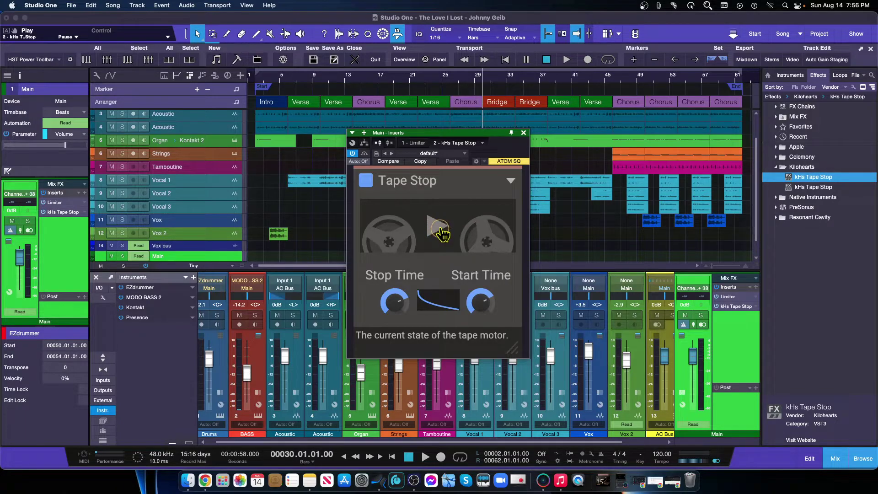